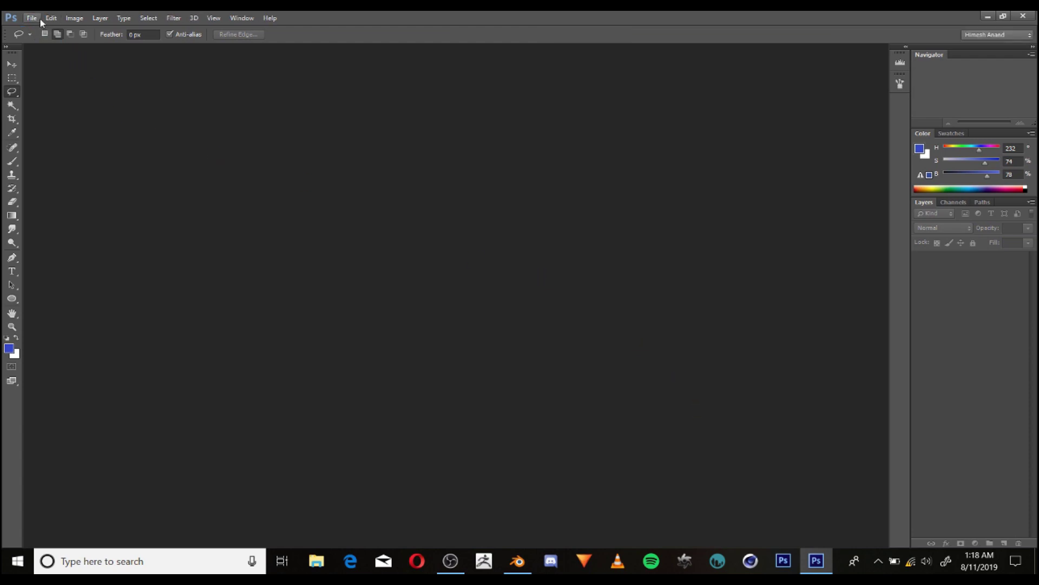
Step: Create a new 1920 x 1080 pixel document from the Clipboard preset and paste the copied Blender screenshot onto a new layer
click(31, 17)
click(43, 28)
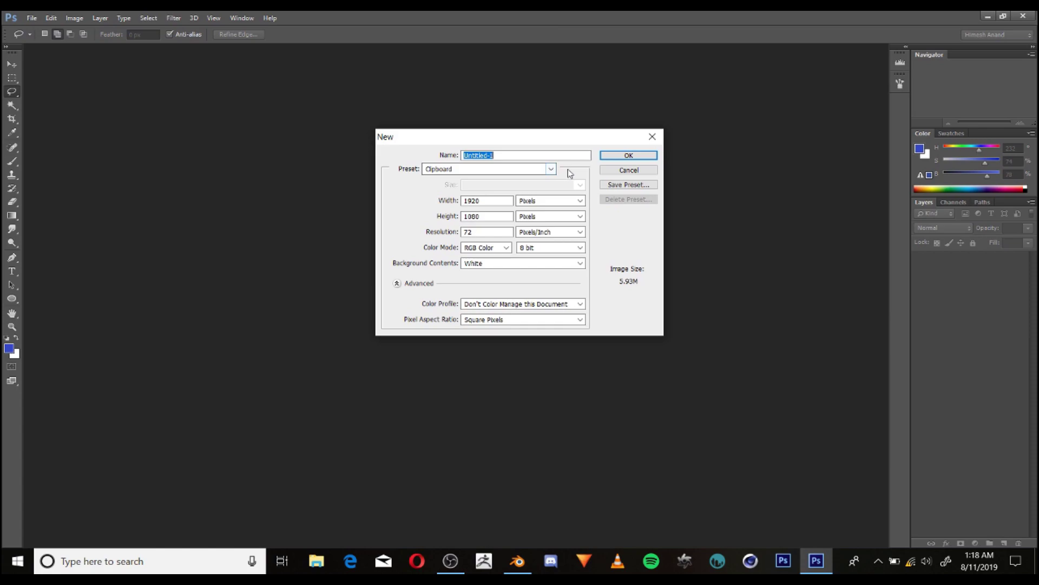
click(626, 155)
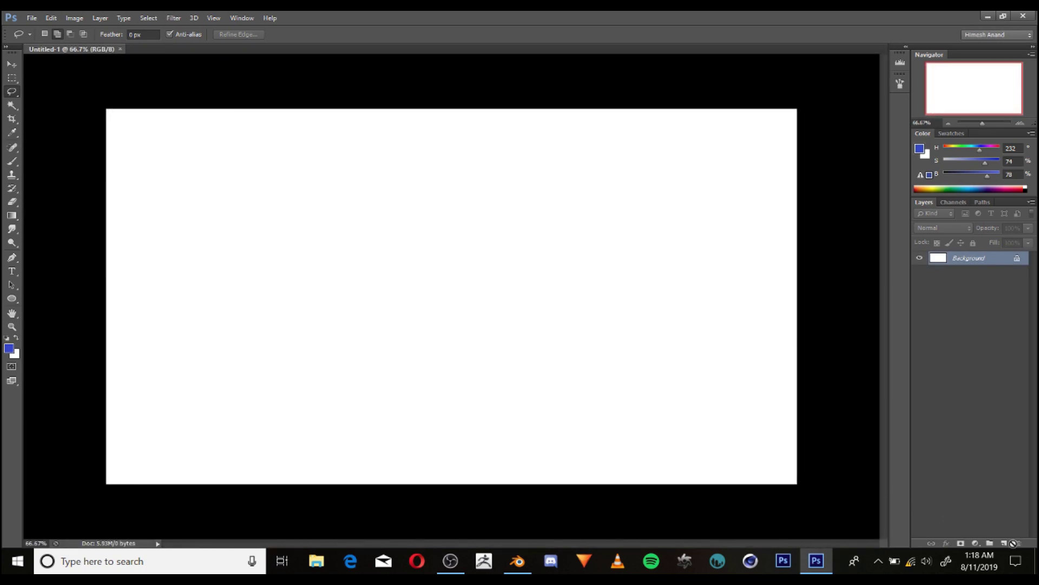
click(1005, 543)
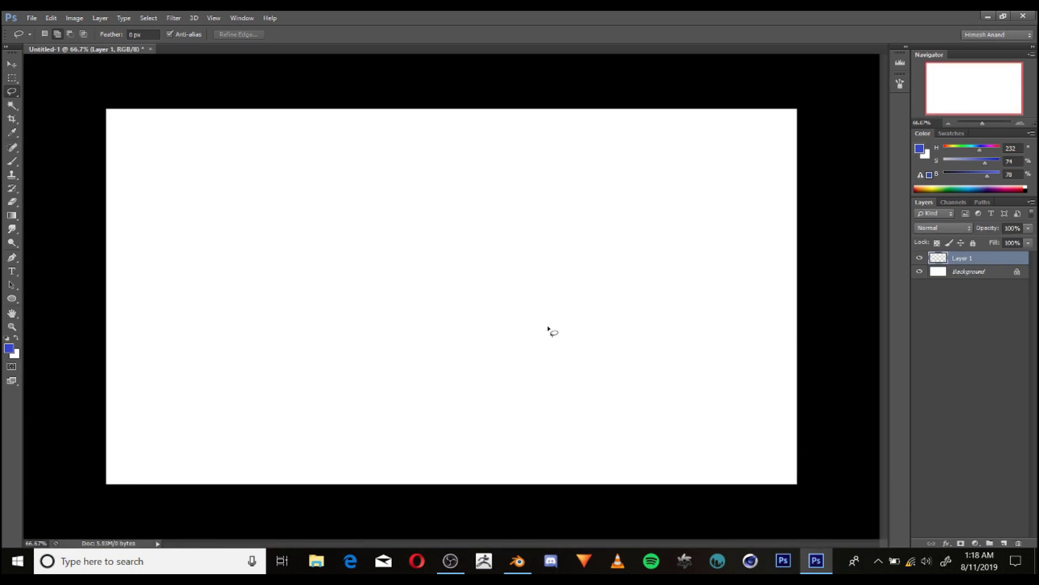
key(ctrl+v)
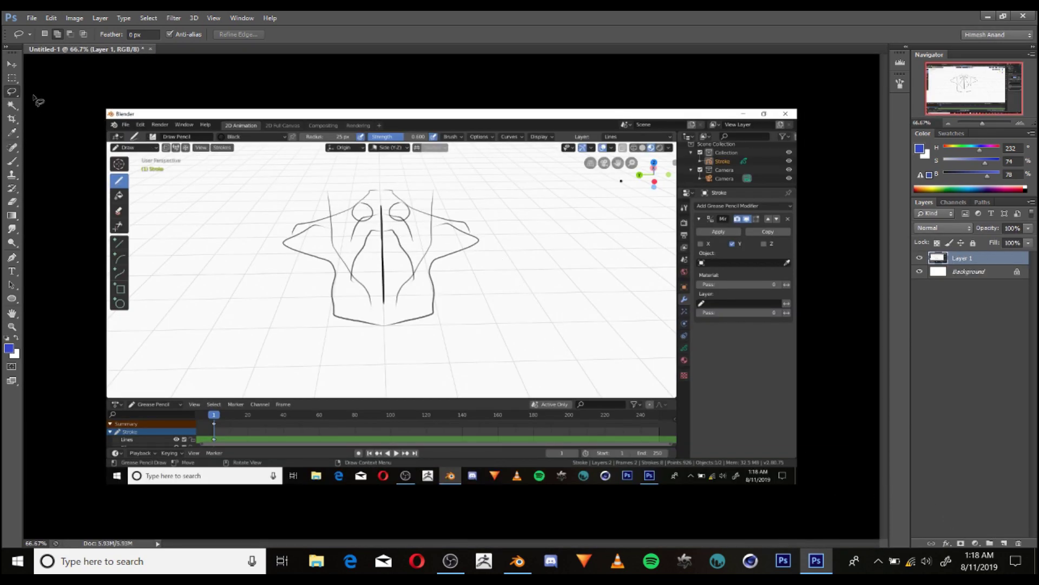
Step: Cut the sketch area out of the pasted screenshot, remove the remaining screenshot, and paste only the sketch back in
click(12, 64)
click(12, 78)
drag(140, 174, 607, 358)
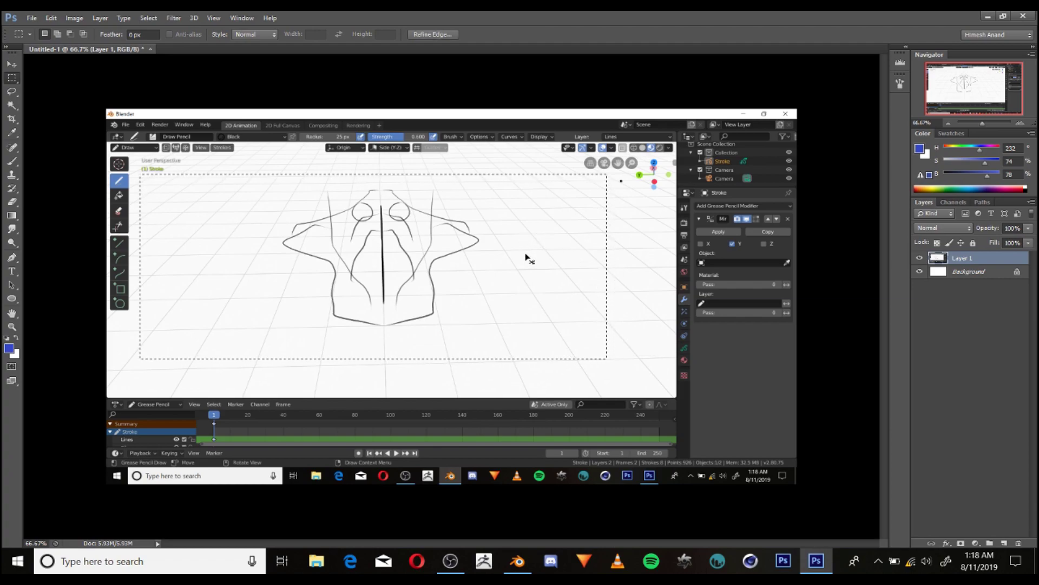
key(ctrl+x)
key(ctrl+a)
key(ctrl+x)
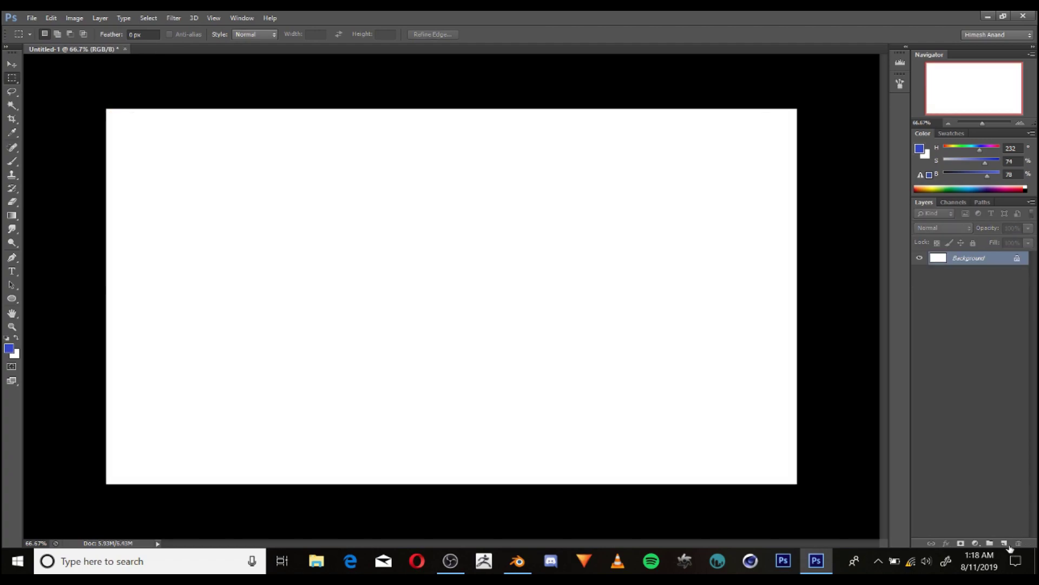
key(ctrl+v)
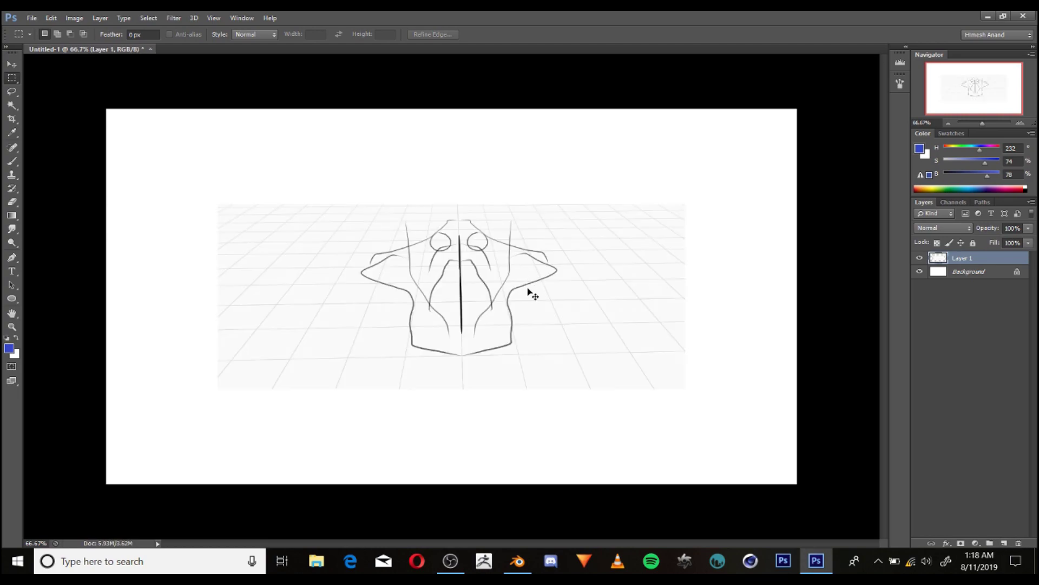
Step: Scale the pasted sketch up proportionally to about 170% so it spans the canvas width
key(ctrl+t)
shift+drag(692, 394, 846, 454)
drag(761, 352, 617, 257)
shift+drag(748, 379, 864, 357)
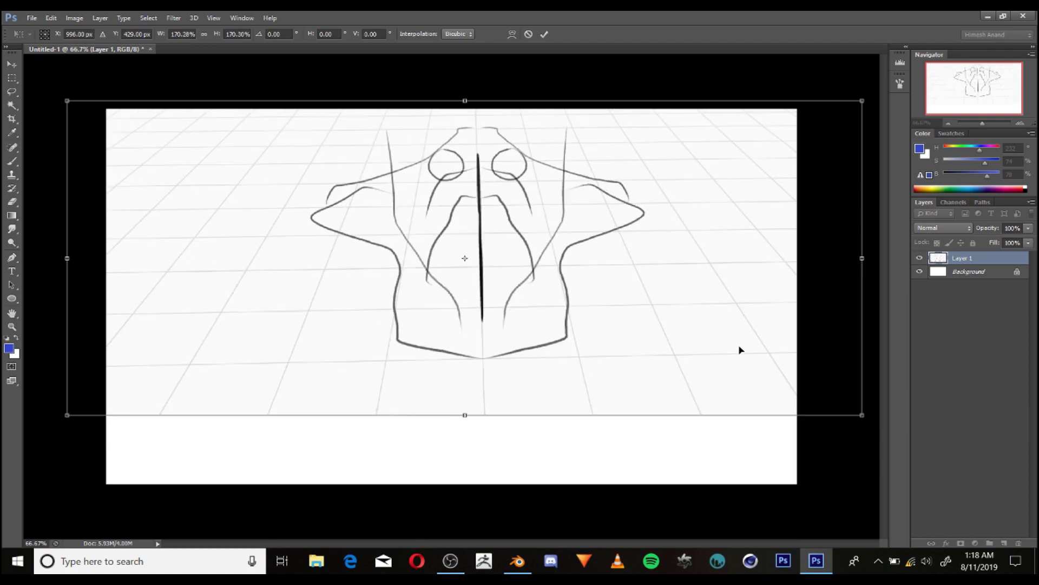
key(Return)
Step: Crop the canvas to cut away the empty white strip below the sketch
key(c)
drag(475, 487, 464, 415)
drag(452, 479, 457, 440)
drag(541, 286, 528, 292)
key(Return)
Step: Add an empty layer above the sketch, lower the opacity of Layer 1, and make the new layer active
key(b)
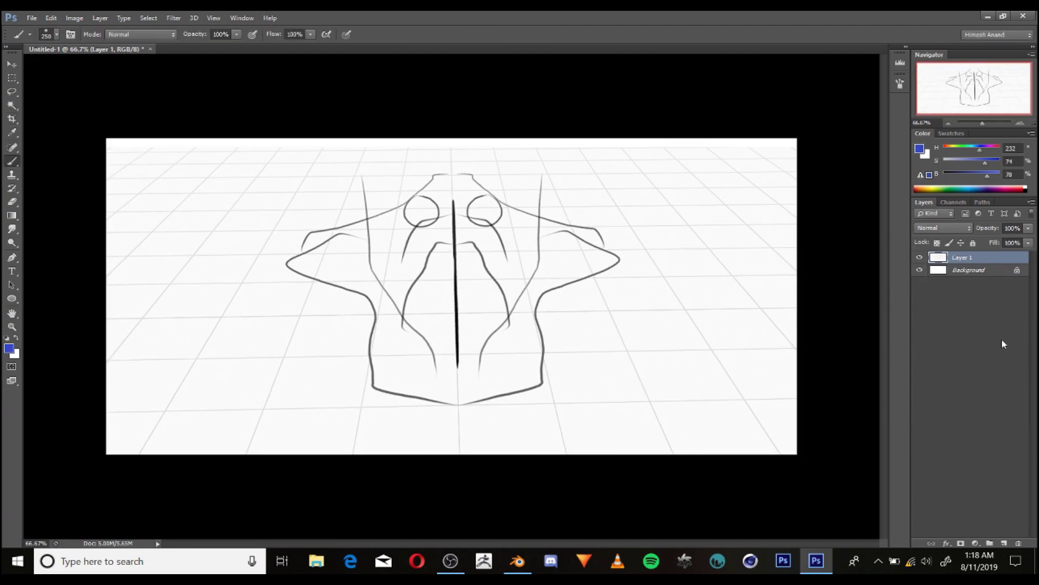
click(1006, 544)
ctrl+drag(877, 447, 538, 209)
click(980, 270)
click(1027, 229)
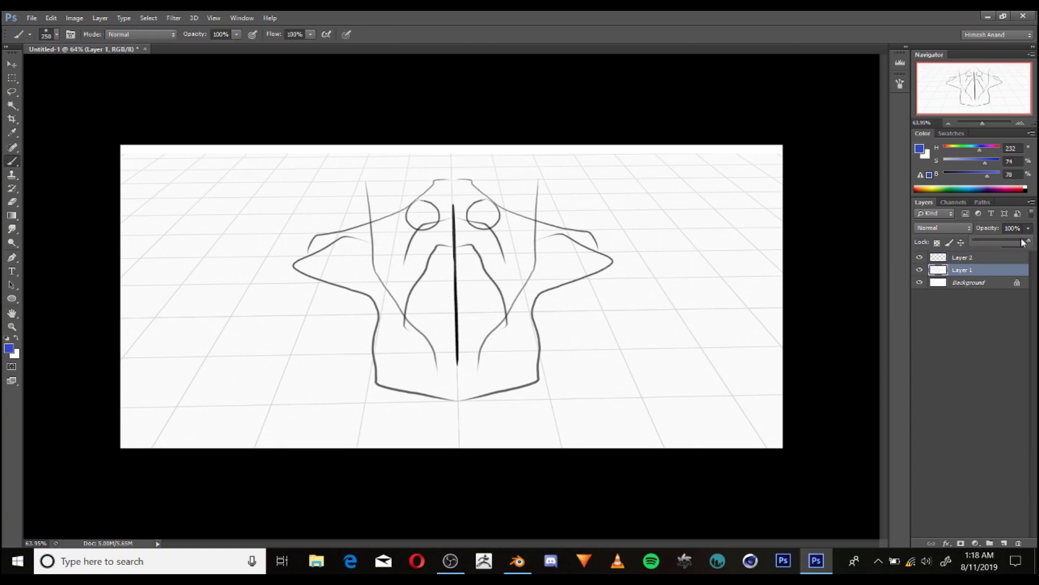
click(969, 328)
click(972, 257)
Step: Try brush strokes over the sketch with a smaller brush and undo them
key(bracketleft)
key(bracketleft)
drag(492, 225, 580, 366)
key(ctrl+z)
right_click(536, 257)
drag(487, 179, 576, 341)
key(ctrl+z)
right_click(576, 255)
key(Escape)
right_click(592, 208)
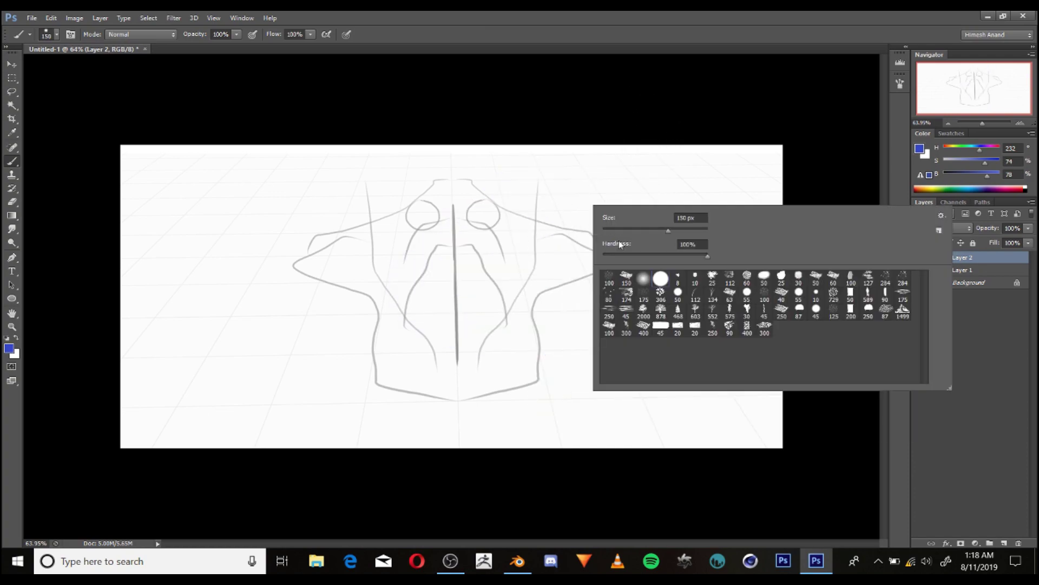
key(Return)
alt+scroll(585, 225, down, 2)
key(bracketright)
key(bracketright)
key(bracketright)
key(bracketright)
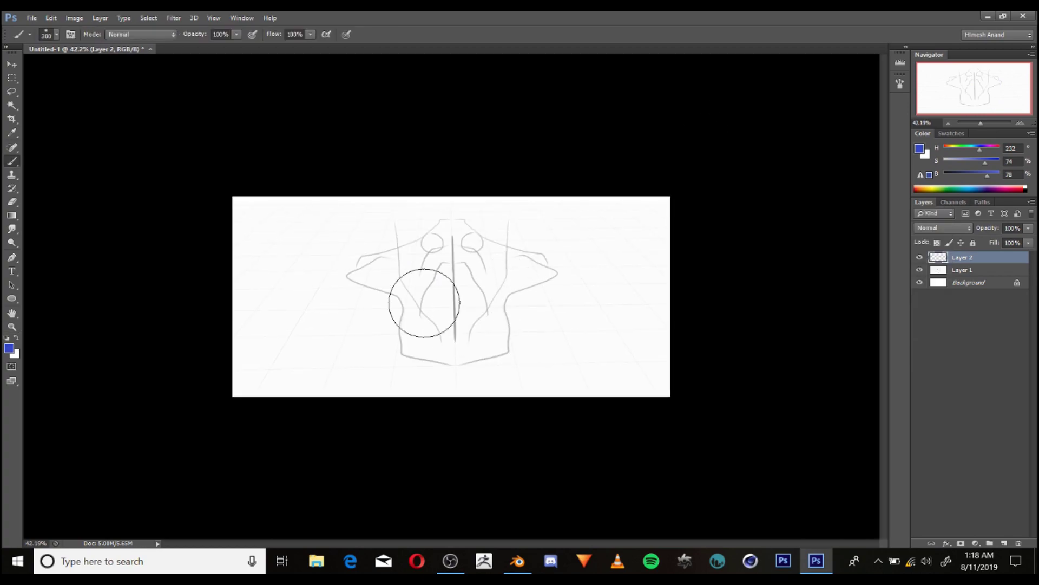
key(z)
drag(376, 213, 411, 213)
key(bracketleft)
key(bracketleft)
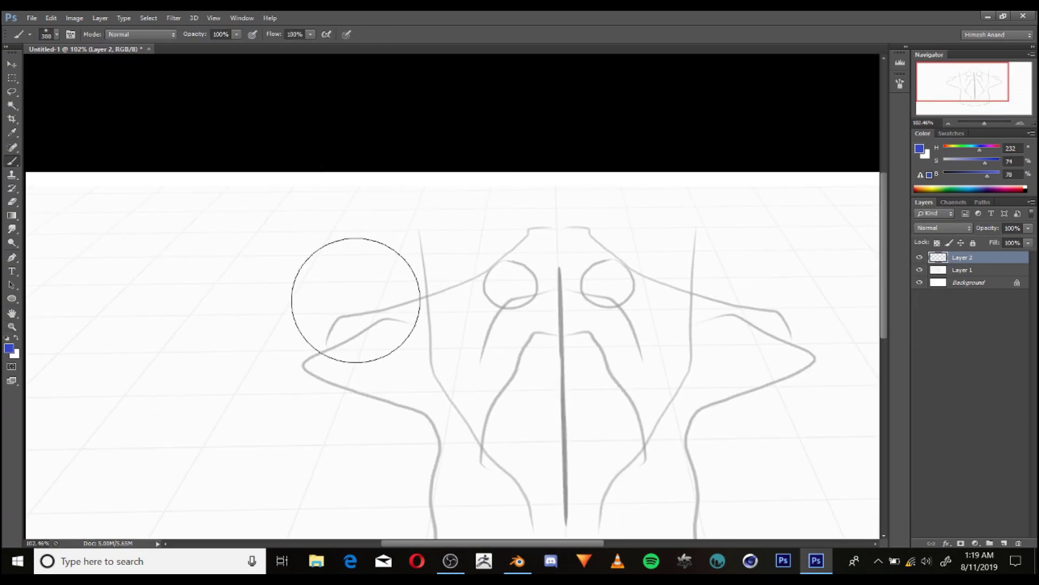
drag(377, 273, 448, 151)
mouse_move(441, 215)
mouse_down()
mouse_move(371, 285)
mouse_move(381, 295)
mouse_up()
key(bracketleft)
mouse_move(510, 325)
mouse_down()
mouse_move(372, 147)
mouse_move(332, 260)
mouse_move(341, 271)
mouse_up()
alt+scroll(341, 271, down, 3)
Step: Reset the colours to black and white, pick a round brush preset, and enlarge it to 600 px
key(d)
right_click(616, 206)
double_click(662, 278)
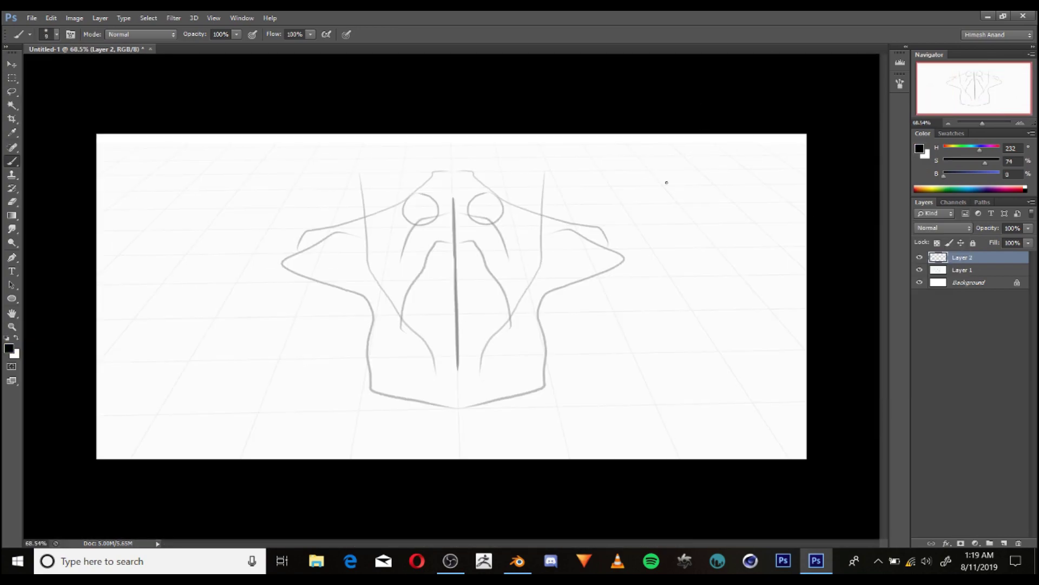
key(bracketright)
key(bracketright)
key(bracketright)
key(bracketright)
alt+scroll(604, 227, up, 1)
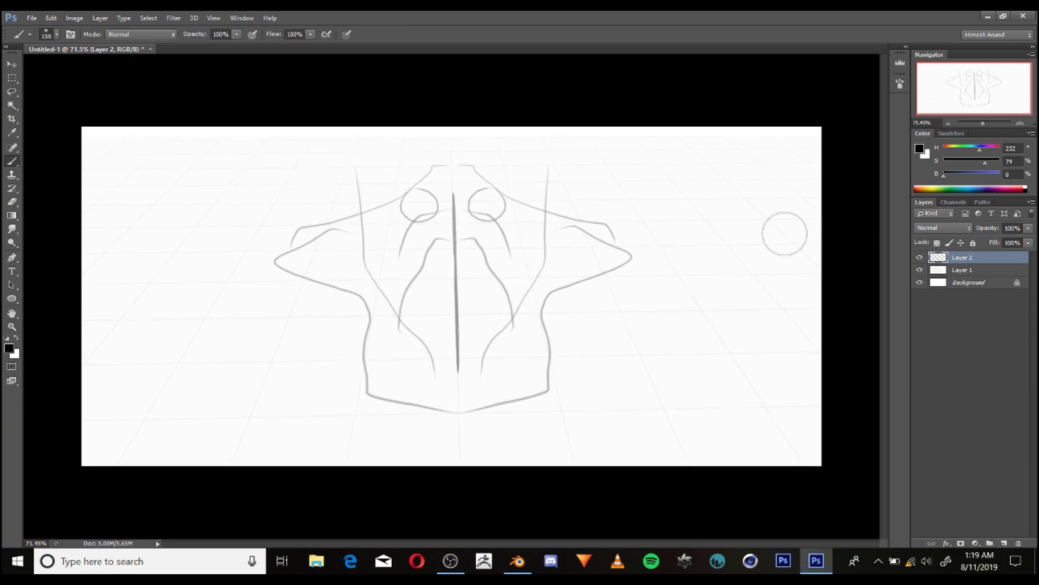
alt+scroll(598, 231, down, 3)
key(bracketright)
key(bracketright)
key(bracketright)
key(bracketright)
key(bracketright)
key(bracketright)
key(bracketright)
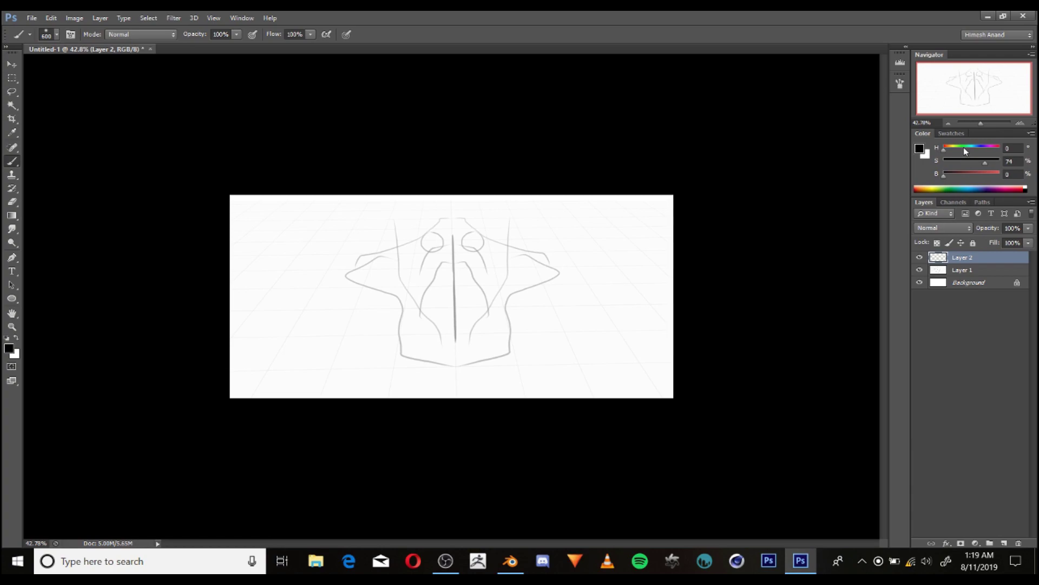
Step: Set the foreground colour to dark blue (H 228, S 25, B 23) and paint over the whole canvas on Layer 2
drag(964, 148, 944, 161)
mouse_move(944, 174)
mouse_down()
mouse_move(974, 173)
mouse_move(957, 174)
mouse_move(975, 150)
mouse_up()
mouse_move(394, 271)
mouse_down()
mouse_move(287, 236)
mouse_move(466, 399)
mouse_move(692, 233)
mouse_move(676, 217)
mouse_up()
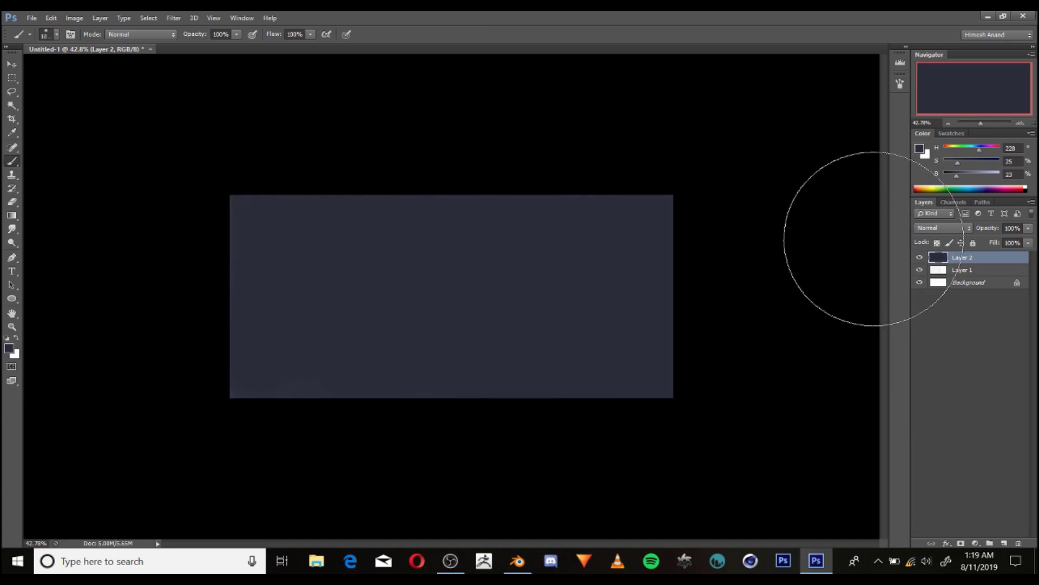
Step: Set Layer 2's blend mode to Multiply and reduce the brush size to 700 px
click(953, 229)
click(934, 283)
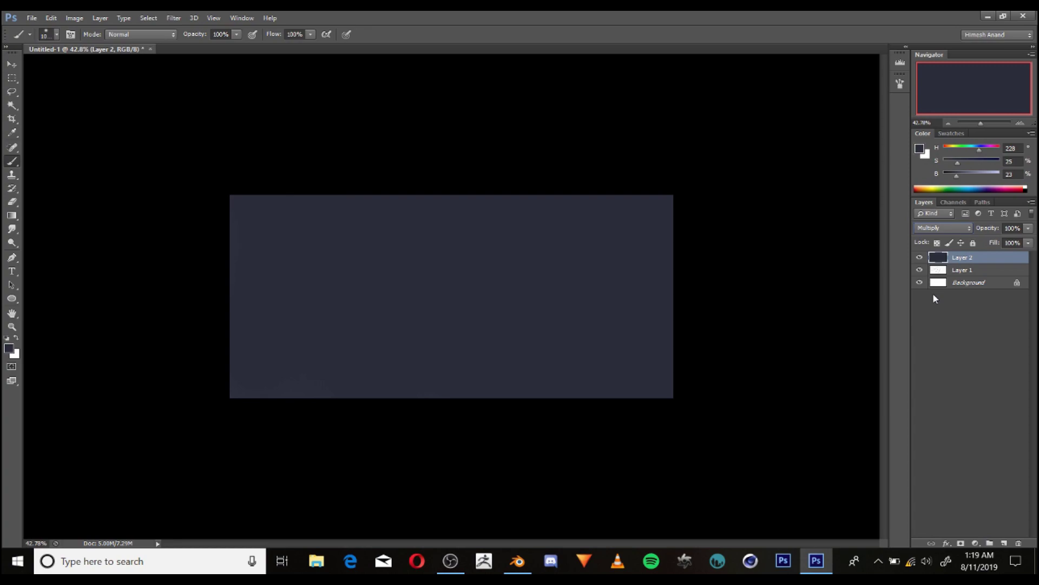
key(z)
mouse_move(506, 255)
mouse_down()
mouse_move(411, 207)
mouse_move(455, 218)
mouse_up()
key(b)
key(ctrl+minus)
key(bracketleft)
key(bracketleft)
key(bracketleft)
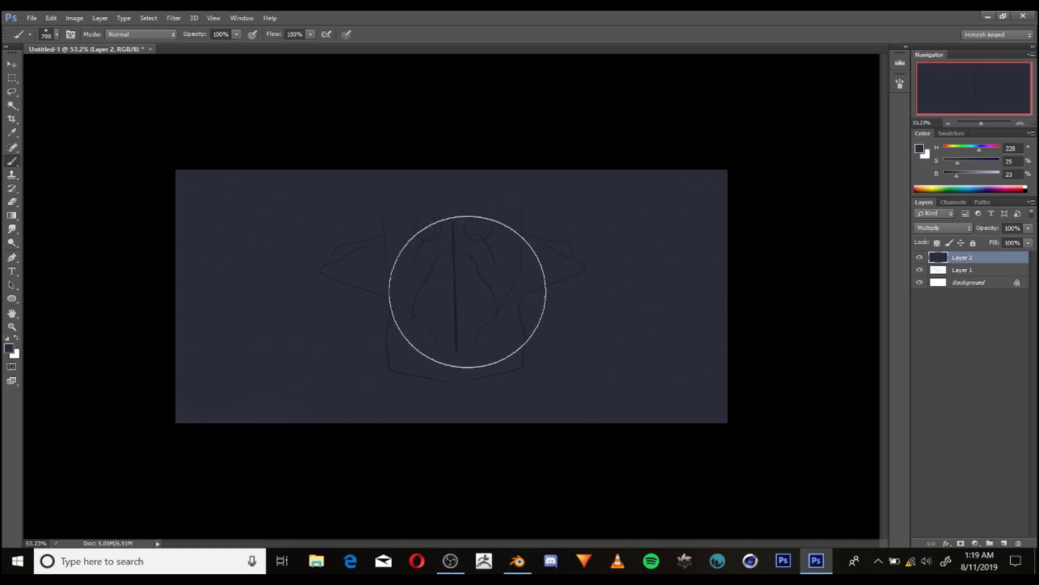
Step: Switch the lasso to its polygonal variant
key(l)
ctrl+drag(417, 246, 428, 244)
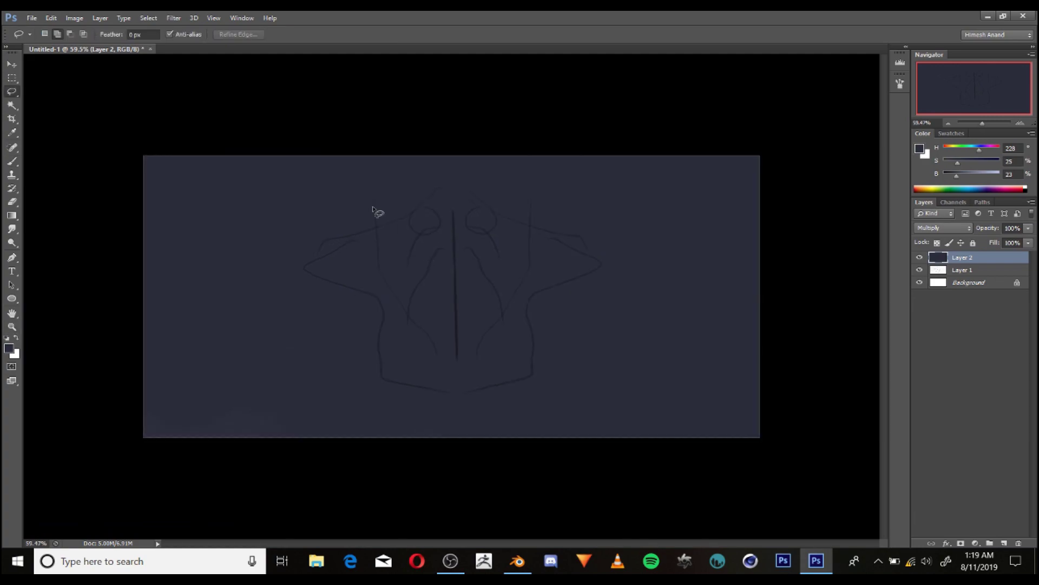
right_click(16, 99)
click(40, 102)
Step: Set the foreground colour to light blue (H 201, S 39, B 100) and enlarge the brush
key(b)
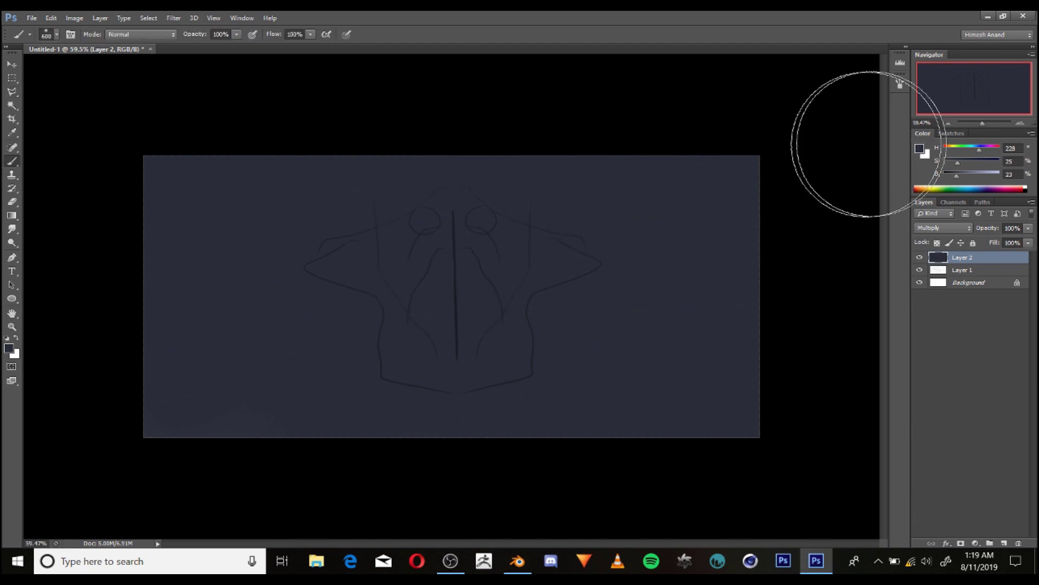
drag(977, 172, 1006, 184)
key(bracketright)
key(bracketright)
key(bracketright)
Step: Try large light-blue glow dabs over the upper middle of the sketch and undo them
click(458, 233)
key(ctrl+z)
key(bracketleft)
click(446, 227)
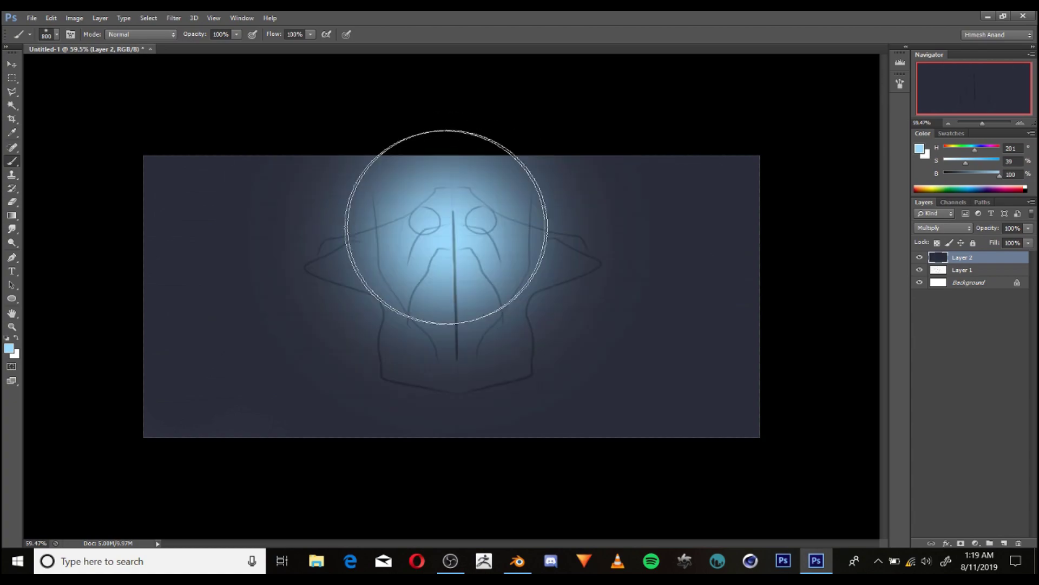
key(ctrl+z)
Step: Paint a soft light-blue glow behind the head at the upper centre of Layer 2, using 500 to 700 px brush sizes
key(bracketleft)
key(bracketleft)
key(bracketleft)
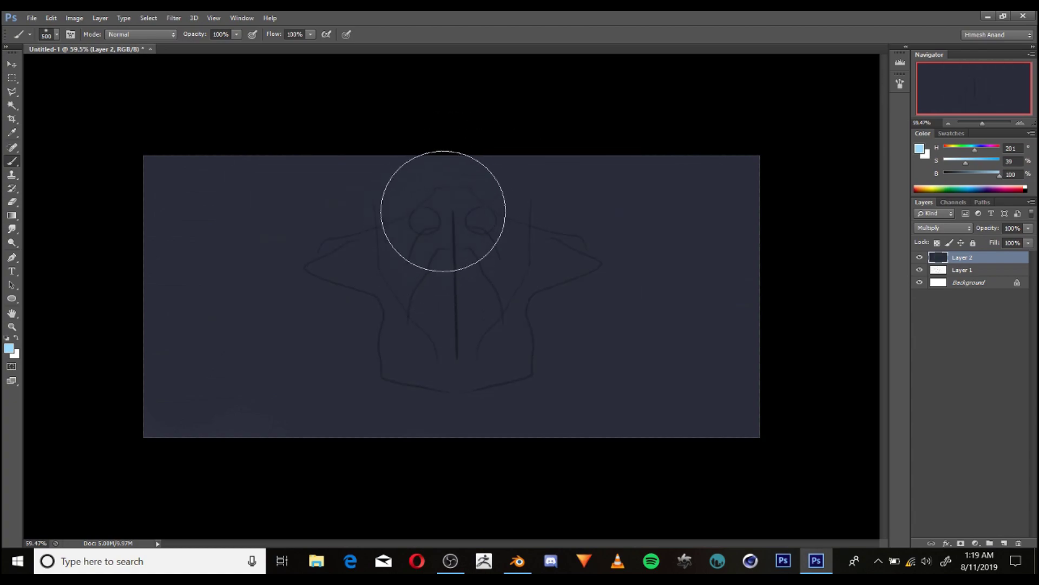
click(443, 212)
key(bracketright)
key(bracketright)
click(427, 216)
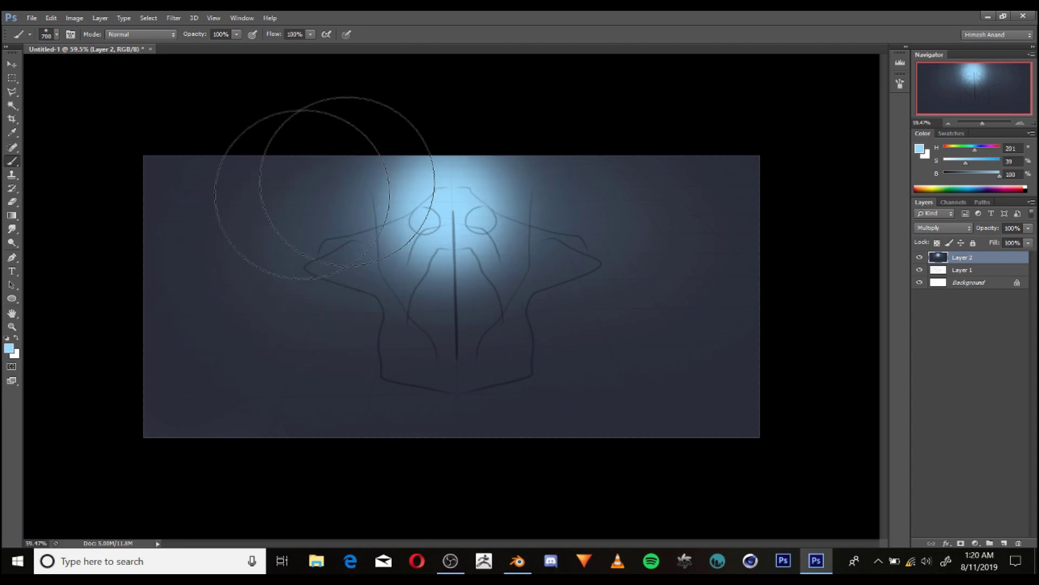
Step: Widen the light-blue glow around the figure's head and shoulders with soft strokes at 400 to 600 px
key(bracketleft)
key(bracketleft)
key(bracketleft)
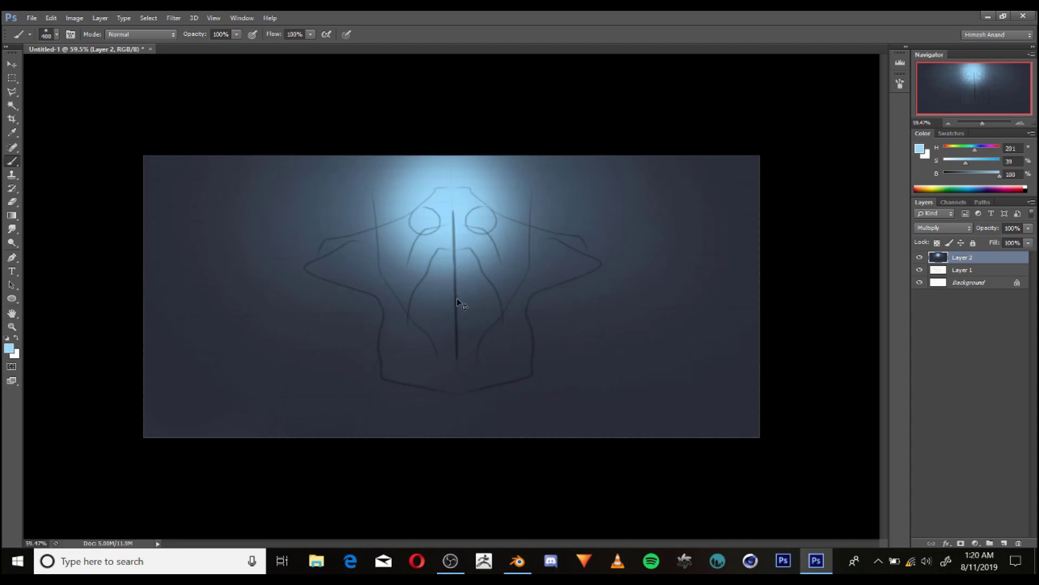
key(z)
mouse_move(559, 220)
mouse_down()
mouse_move(544, 199)
mouse_move(573, 200)
mouse_up()
key(b)
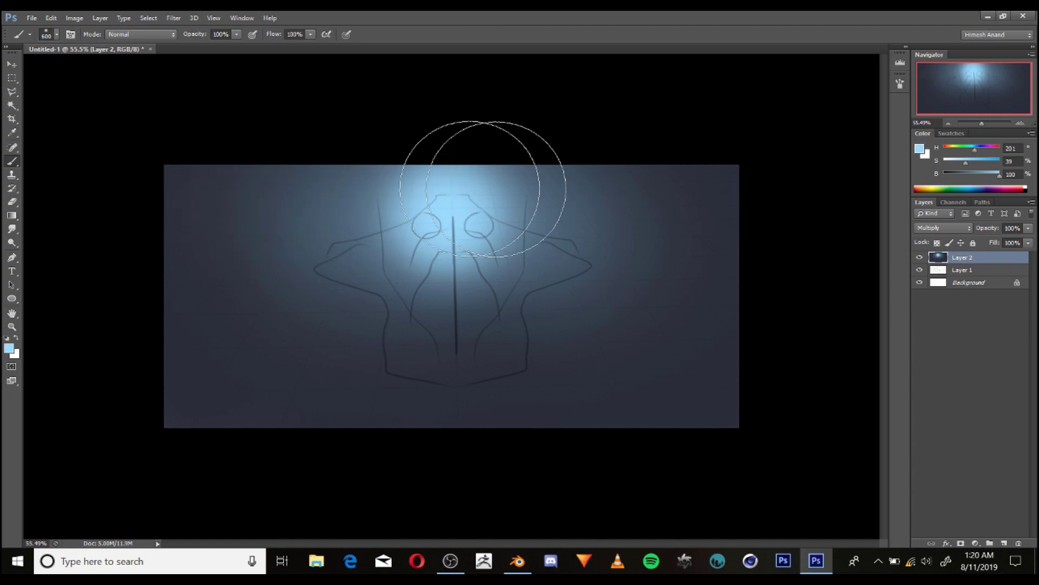
key(z)
mouse_move(503, 201)
mouse_down()
mouse_move(487, 202)
mouse_move(520, 202)
mouse_up()
key(b)
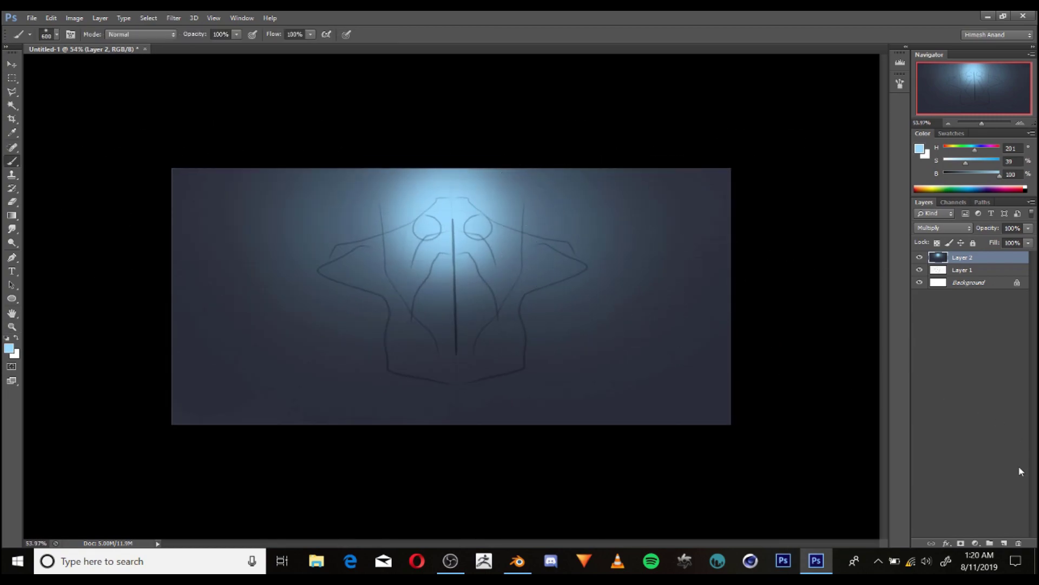
Step: Add a new layer above Layer 2 and trace the figure's whole outer outline, including both spikes, as a polygonal selection
click(1004, 542)
key(z)
drag(464, 269, 478, 270)
key(l)
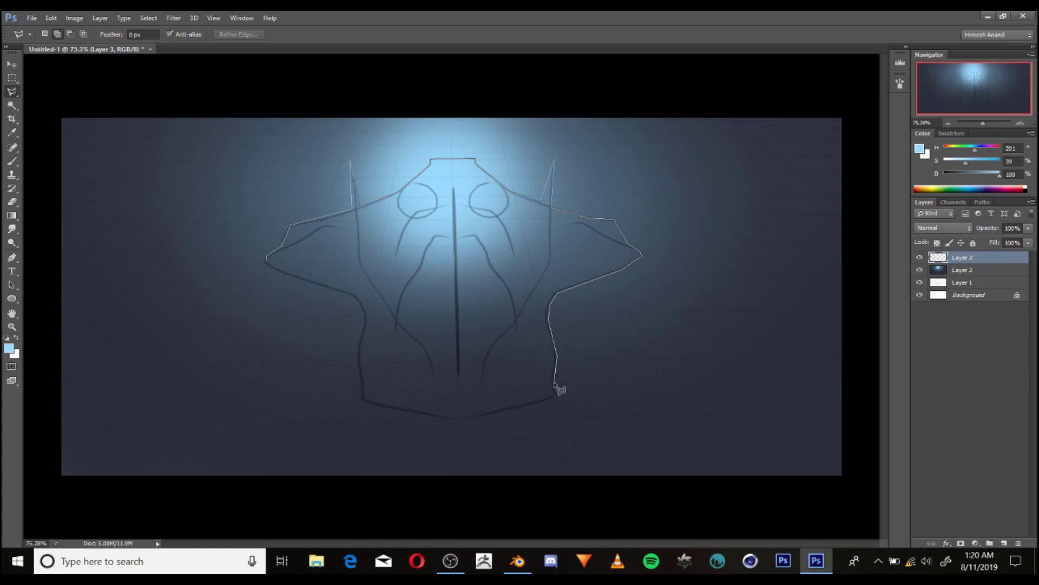
click(462, 418)
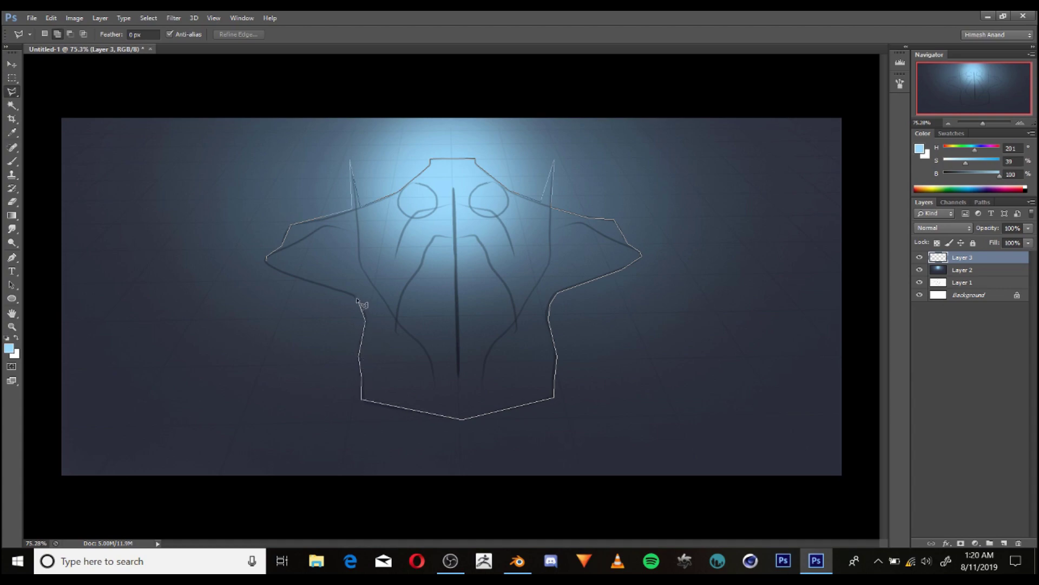
click(266, 260)
click(267, 261)
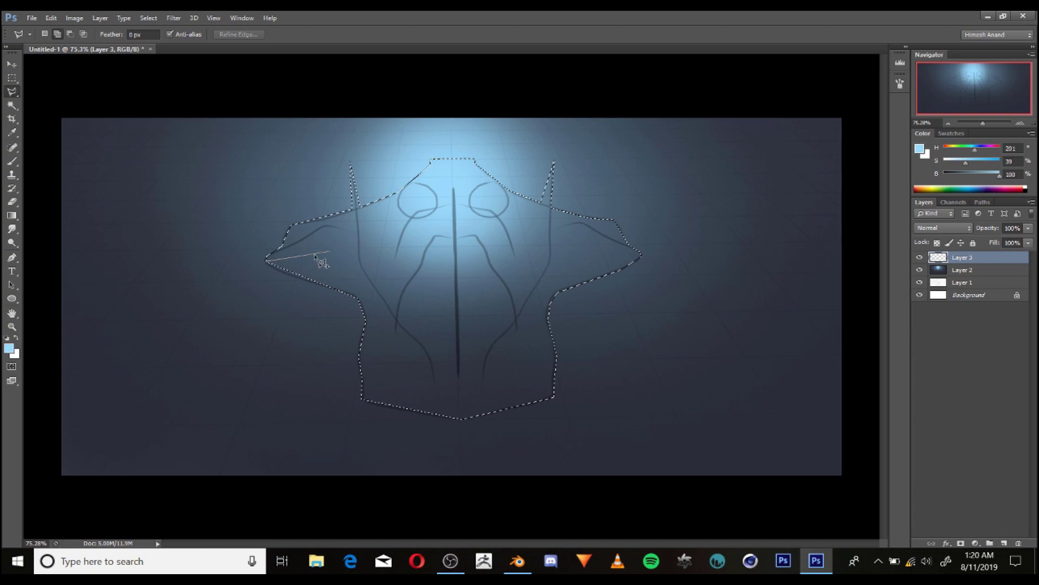
double_click(278, 267)
key(b)
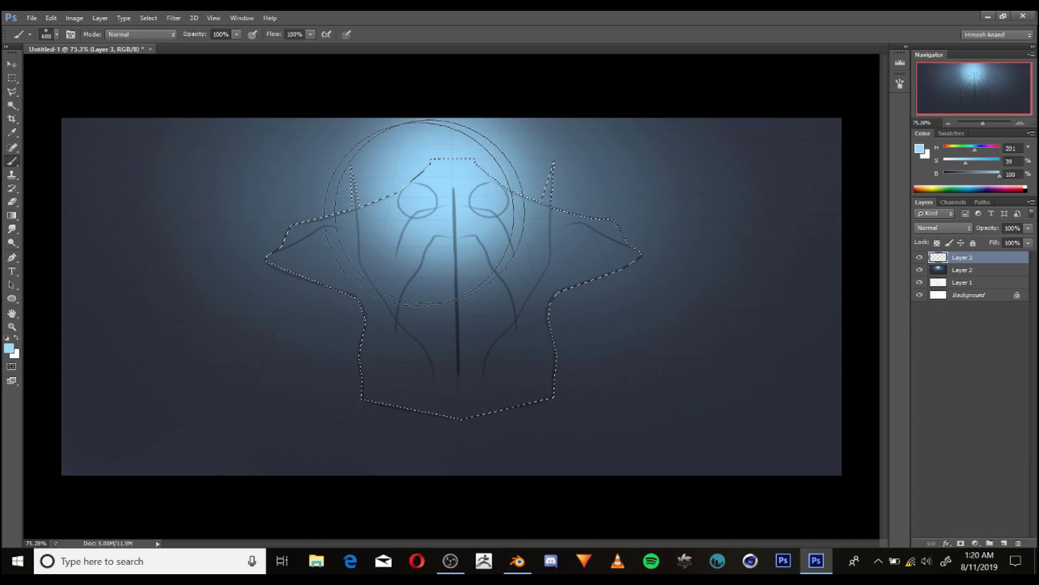
key(ctrl+d)
alt+scroll(418, 200, down, 3)
alt+scroll(471, 193, up, 2)
key(ctrl+z)
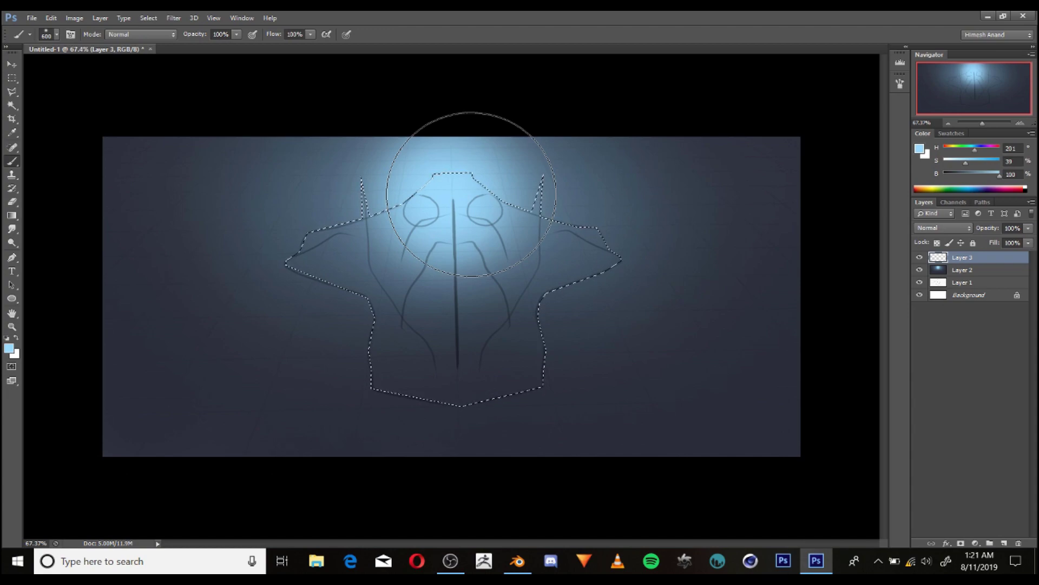
Step: Fill the selected figure on Layer 3 with a dark blue-grey by painting inside the outline
click(964, 176)
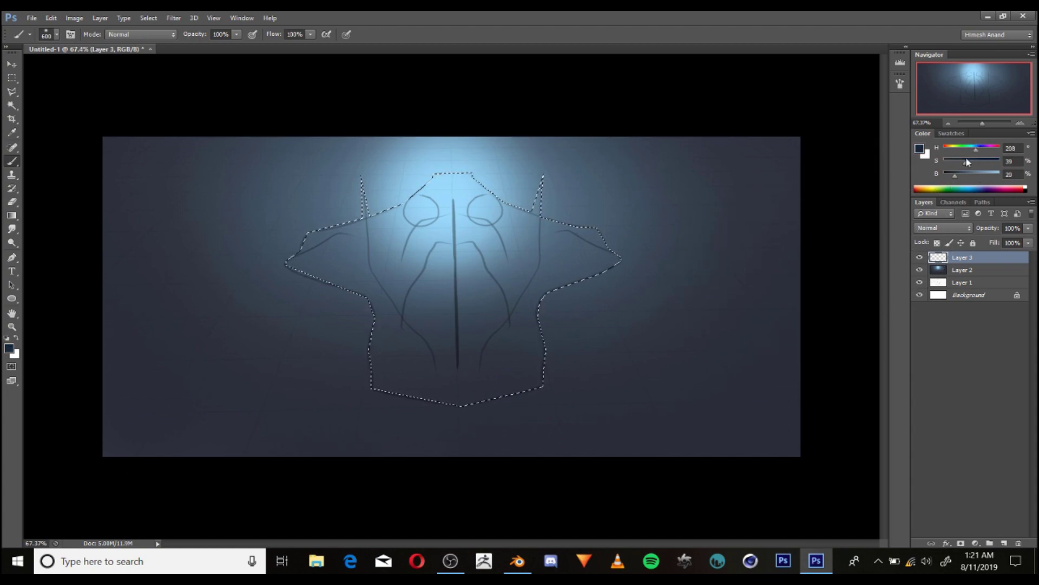
mouse_move(476, 292)
mouse_down()
mouse_move(324, 325)
mouse_move(449, 439)
mouse_up()
key(z)
mouse_move(550, 211)
mouse_down()
mouse_move(498, 185)
mouse_move(515, 195)
mouse_move(488, 197)
mouse_move(522, 204)
mouse_move(513, 209)
mouse_move(533, 186)
mouse_up()
key(b)
key(ctrl+d)
Step: Fill the silhouette on Layer 3 and shade its lower body with dark navy (H 232, S 56, B 12) using soft 800 to 900 px strokes
drag(437, 245, 480, 221)
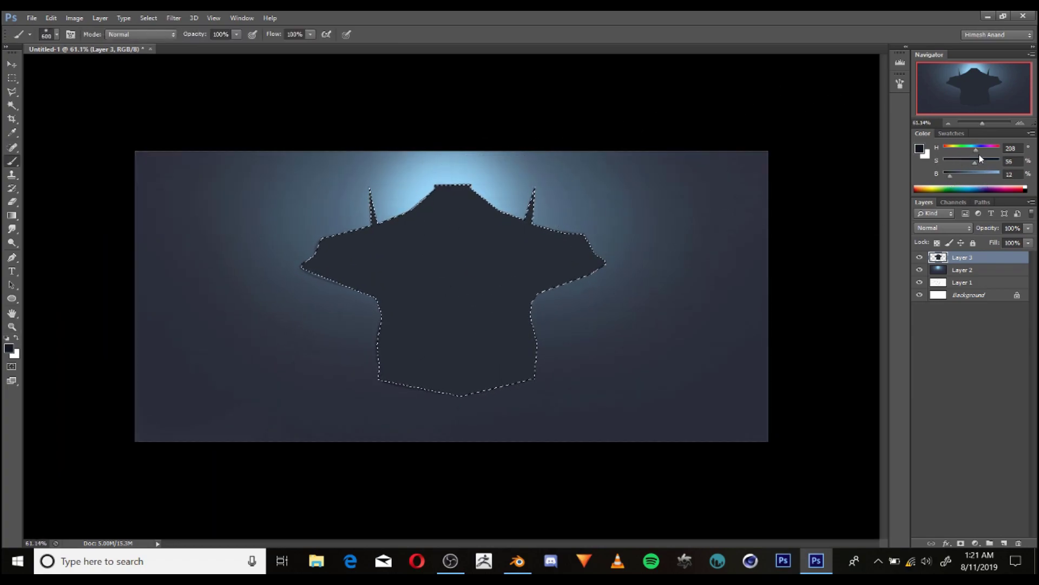
mouse_move(397, 352)
mouse_down()
mouse_move(440, 408)
mouse_move(433, 361)
mouse_move(501, 341)
mouse_up()
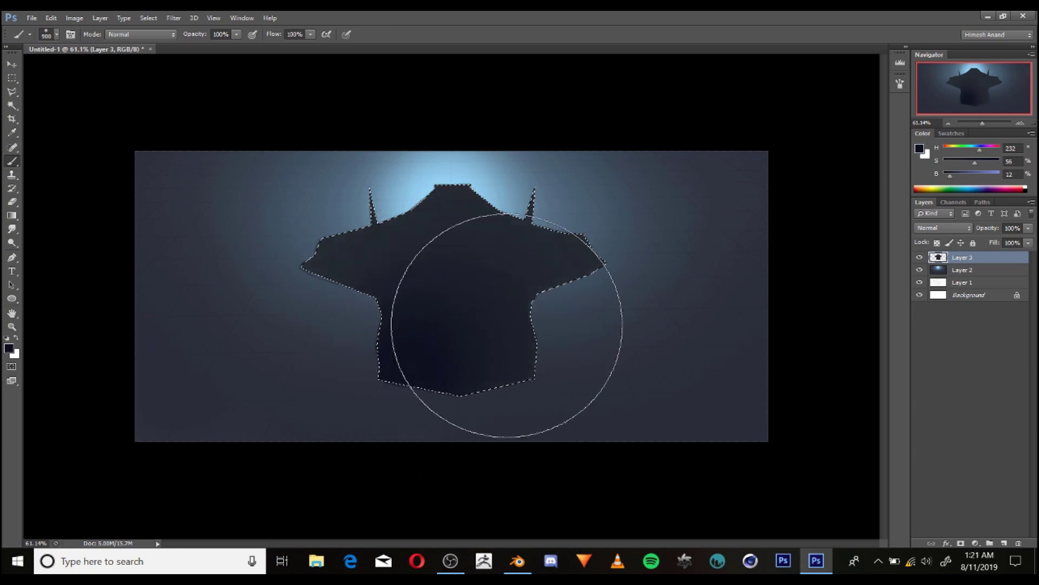
key(bracketright)
key(bracketright)
key(bracketright)
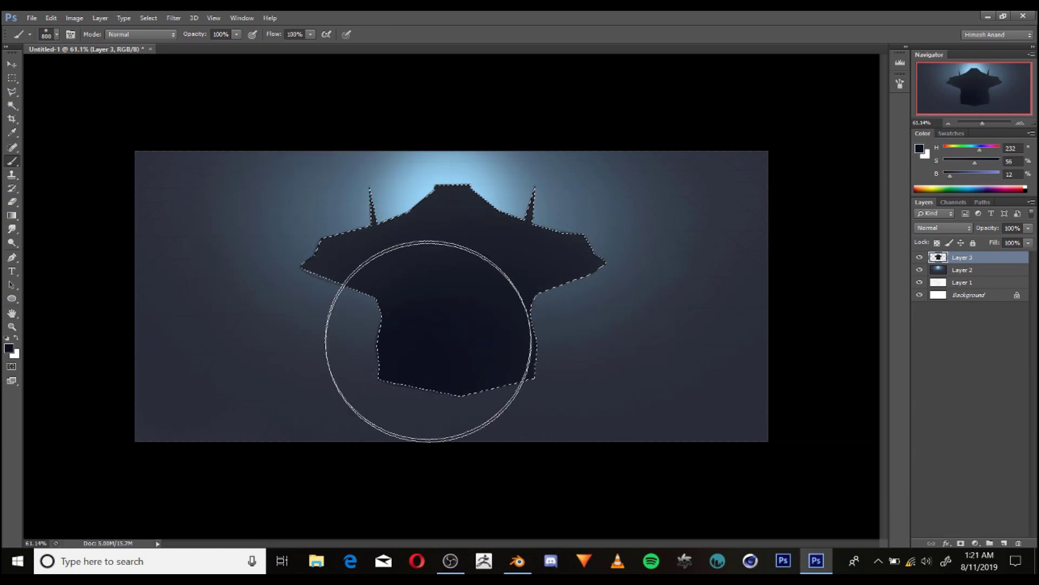
alt+click(442, 252)
drag(476, 246, 487, 247)
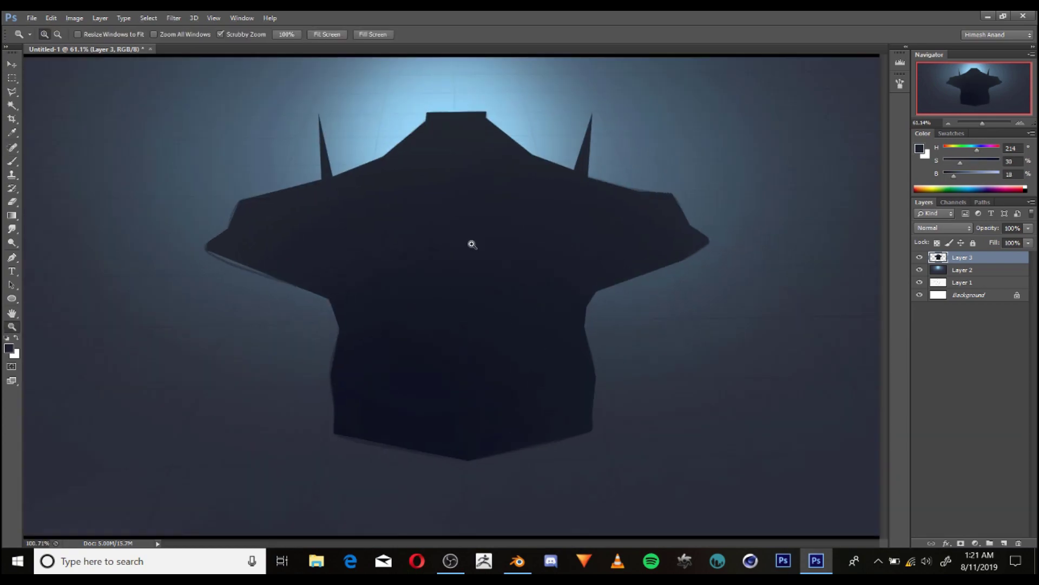
Step: Brush a faint light-blue highlight, sampled from the background glow, onto the silhouette's neck and upper shoulders at about 150 px
key(bracketleft)
key(bracketleft)
key(bracketleft)
key(bracketleft)
alt+click(531, 132)
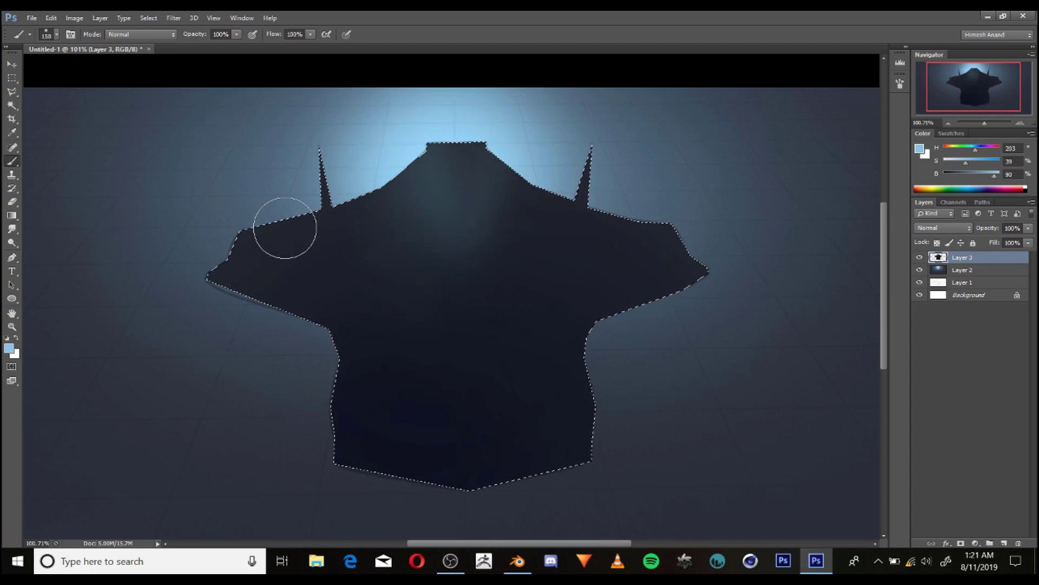
key(bracketright)
key(bracketright)
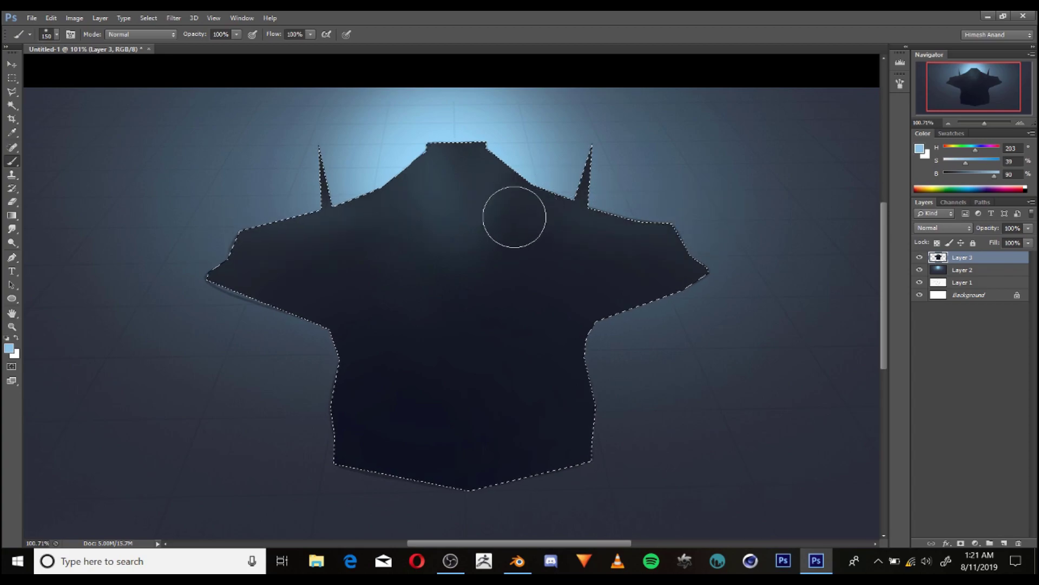
Step: Paint a dark crease down the middle of the neck with a colour sampled from the chest, reducing the brush to 80 px
key(z)
drag(524, 127, 496, 110)
key(ctrl+0)
key(b)
alt+click(434, 248)
mouse_move(433, 249)
mouse_down()
mouse_move(413, 204)
mouse_move(422, 238)
mouse_move(413, 239)
mouse_move(413, 188)
mouse_up()
key(bracketleft)
key(bracketleft)
key(bracketleft)
key(bracketleft)
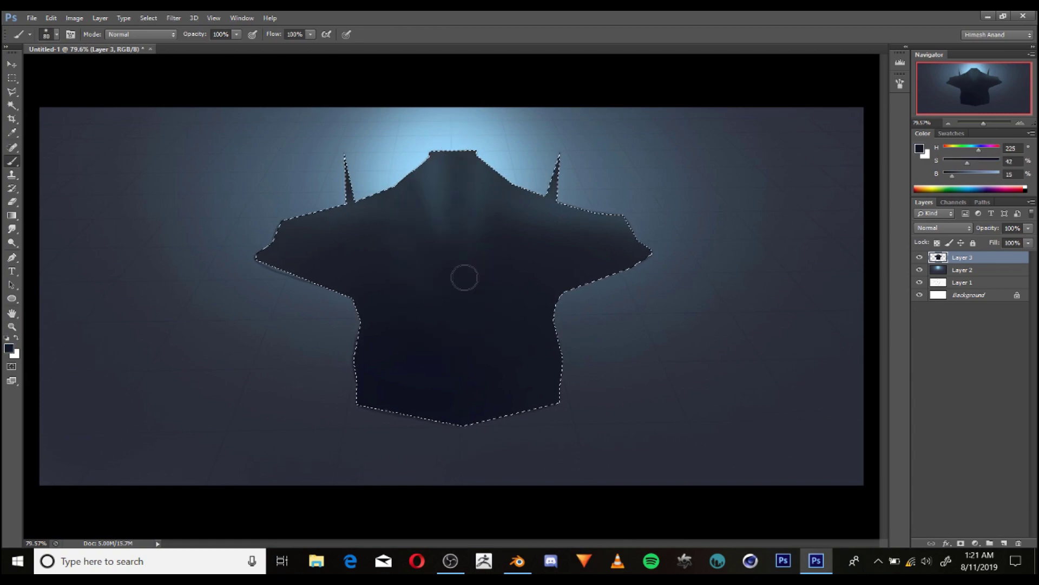
Step: Paint blue-grey ridges (H 205, S 36, B 32) down the neck and soft light across the upper chest, starting with a 45 px brush
key(bracketright)
key(bracketright)
key(bracketleft)
key(bracketleft)
key(bracketleft)
alt+click(406, 163)
drag(406, 163, 446, 259)
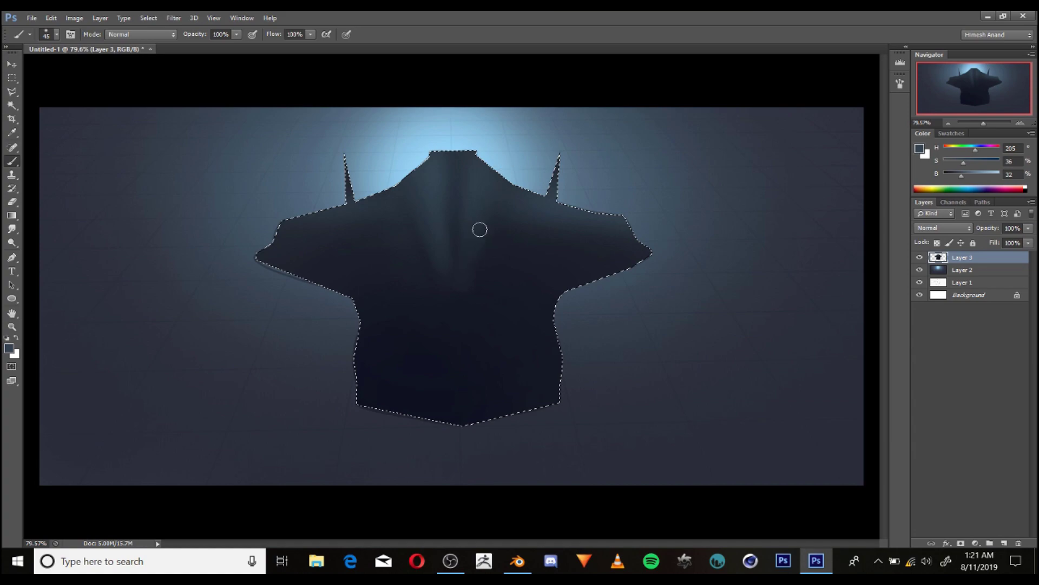
key(bracketright)
key(bracketright)
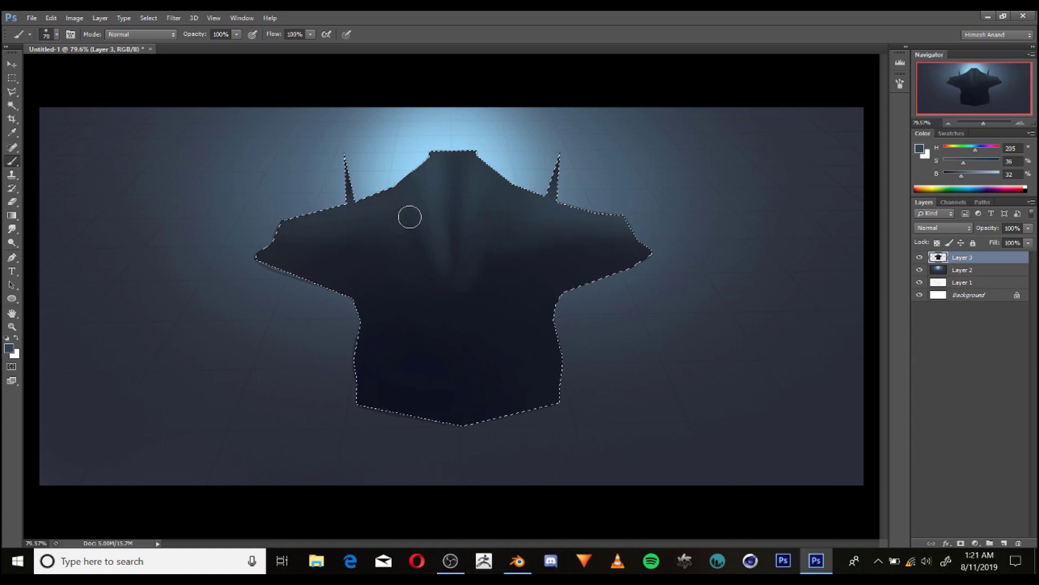
Step: Paint a thin dark crease (H 222, S 42, B 16) below the figure's left-hand spike, redoing the first attempt at 25 px
key(z)
mouse_move(409, 222)
mouse_down()
mouse_move(440, 139)
mouse_move(437, 196)
mouse_up()
key(b)
alt+click(390, 290)
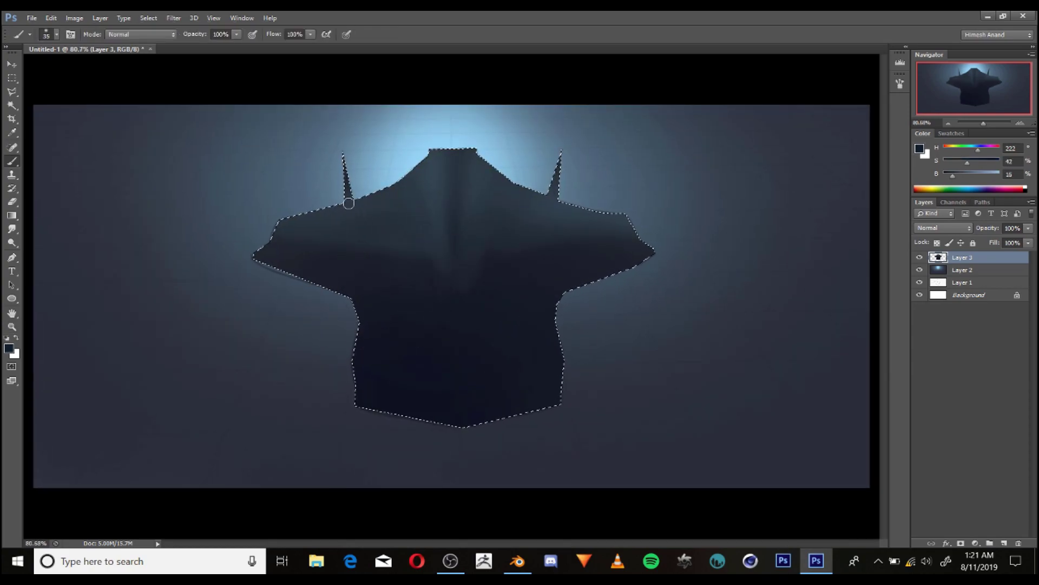
key(ctrl+z)
key(bracketleft)
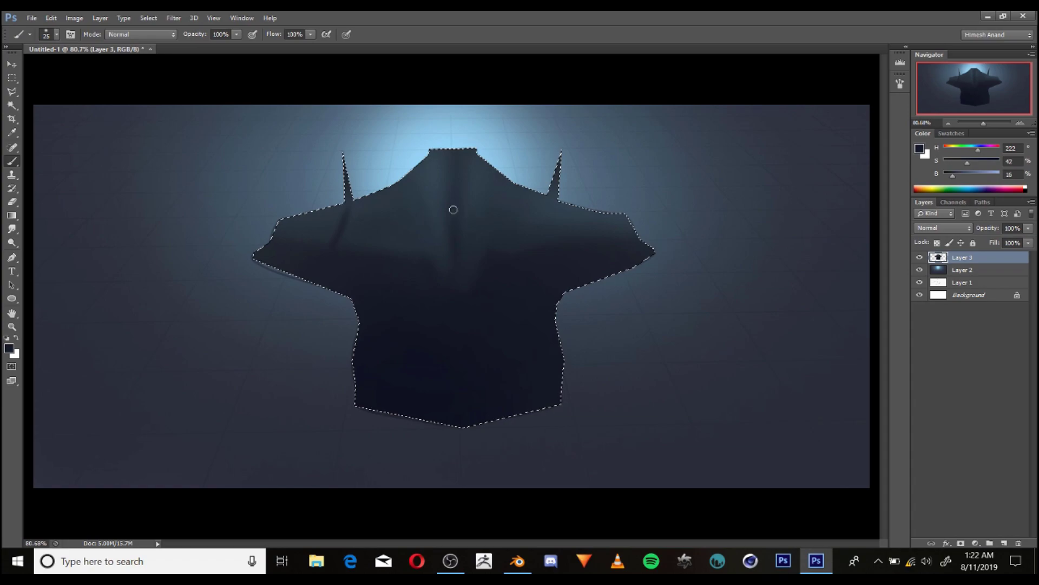